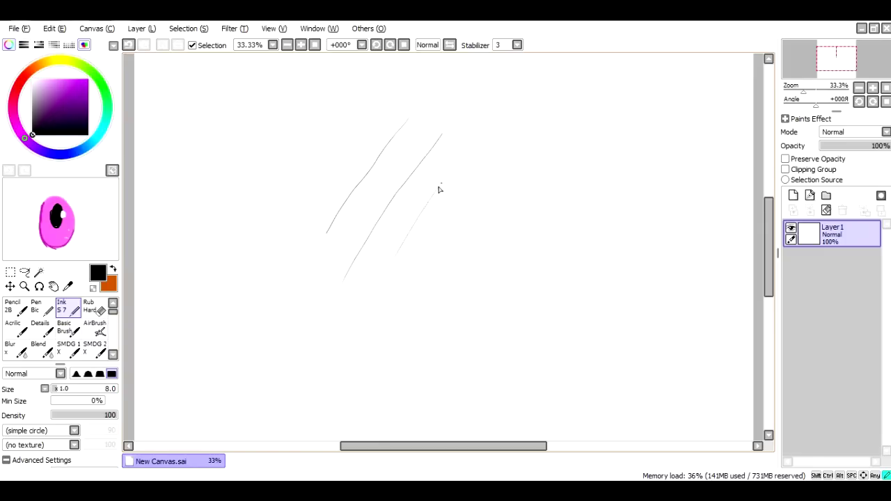
Draw straight and wavy test strokes with the Ink brush on Layer1 and clear the layer
left_click_drag(396, 332, 493, 174)
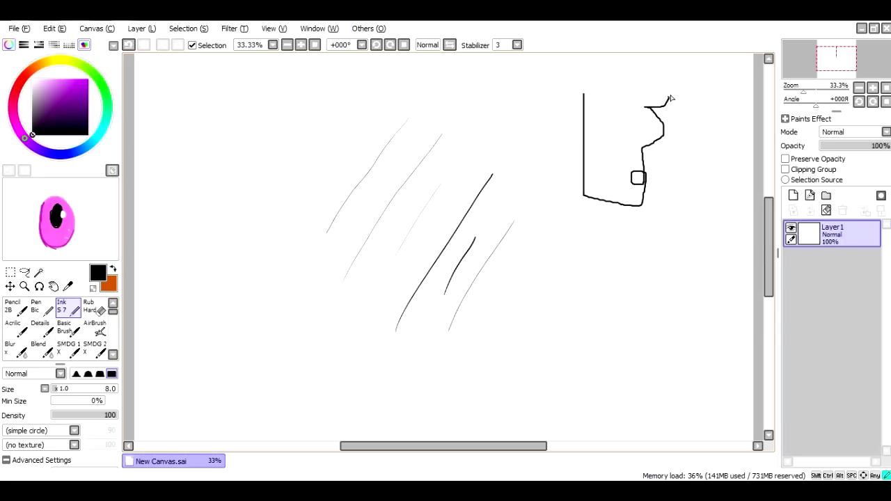
mouse_move(681, 156)
left_mouse_down()
mouse_move(688, 206)
mouse_move(665, 272)
mouse_move(597, 326)
mouse_move(650, 340)
mouse_move(682, 314)
mouse_move(707, 250)
mouse_move(724, 297)
mouse_move(698, 405)
left_mouse_up()
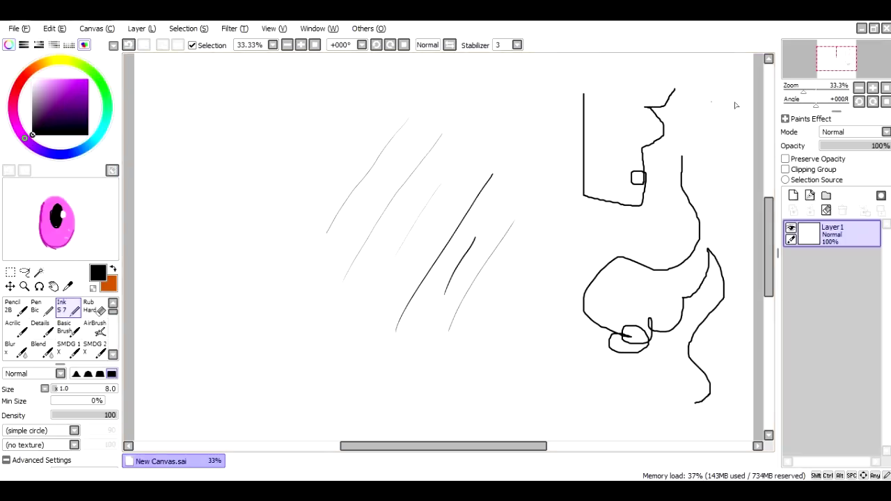
left_click(826, 210)
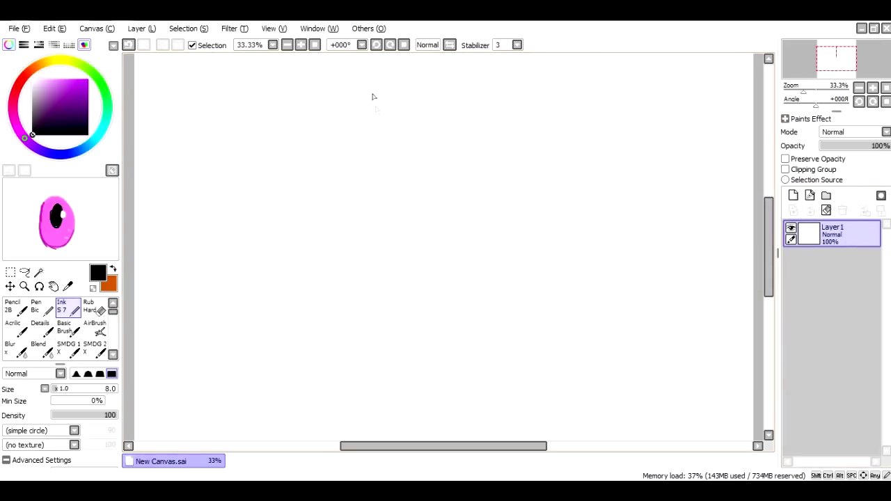
Sketch a creature's head with eyes, ear, neck and flowing curves freehand on Layer1, and clear the layer
left_click_drag(433, 221, 548, 157)
mouse_move(492, 128)
left_mouse_down()
mouse_move(513, 158)
mouse_move(514, 178)
mouse_move(532, 166)
left_mouse_up()
left_click_drag(443, 122, 446, 141)
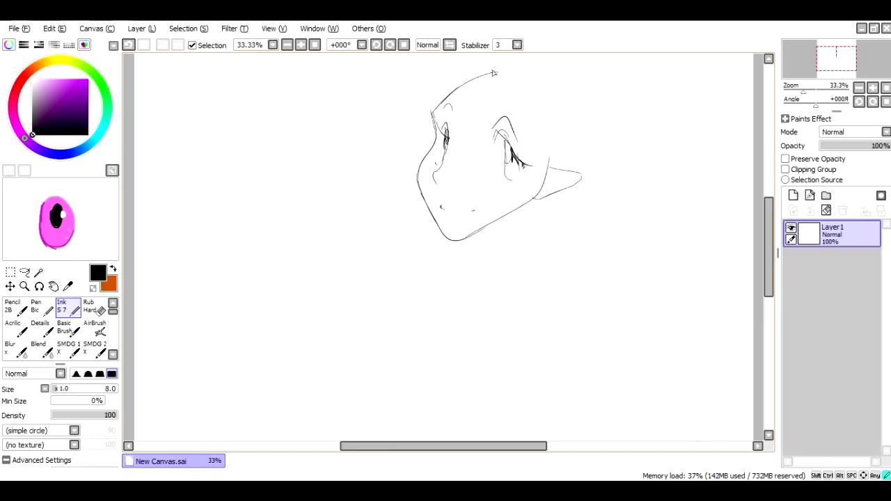
left_click_drag(518, 293, 546, 369)
left_click_drag(602, 240, 539, 362)
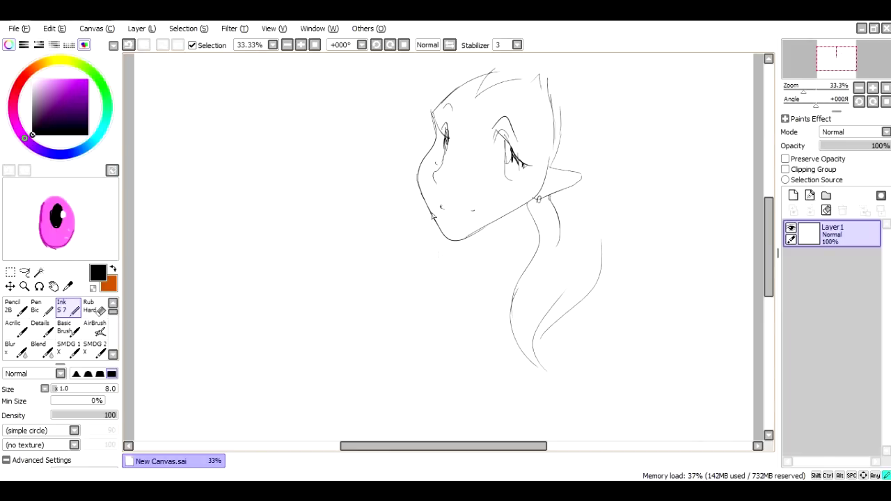
left_click(825, 210)
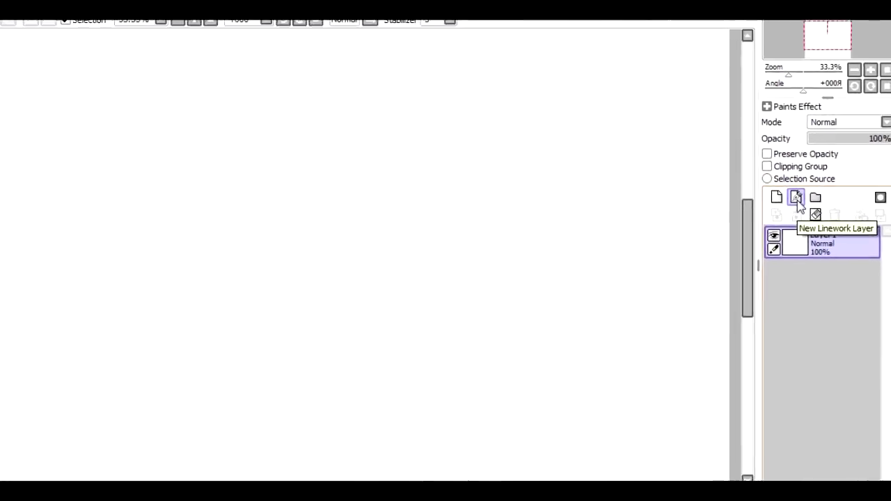
Add a linework layer above Layer1 and try its Pen and Curve tools
left_click(594, 223)
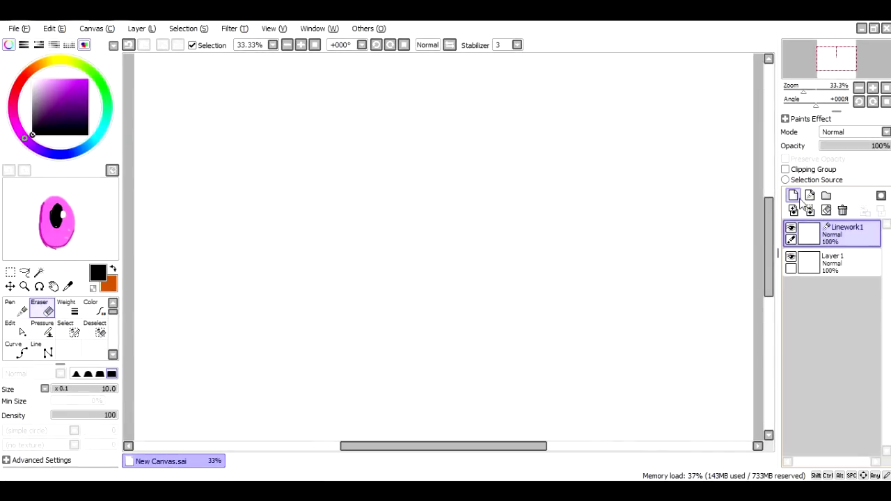
left_click(20, 310)
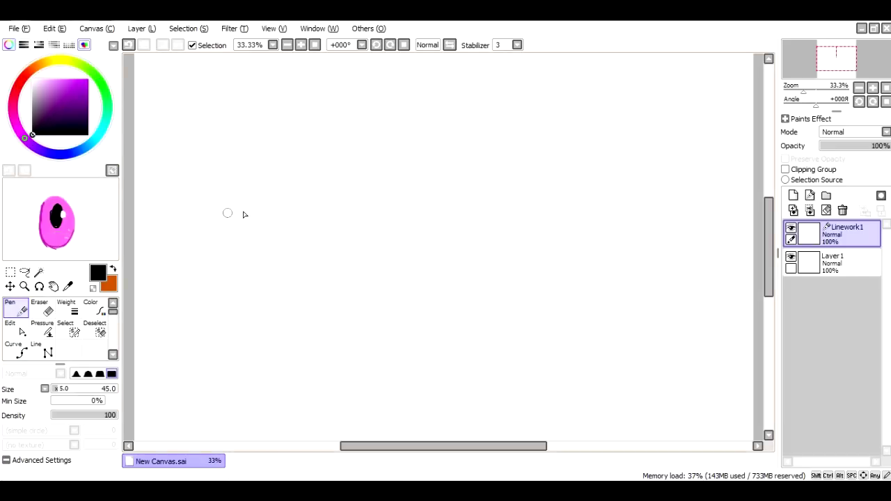
left_click(18, 352)
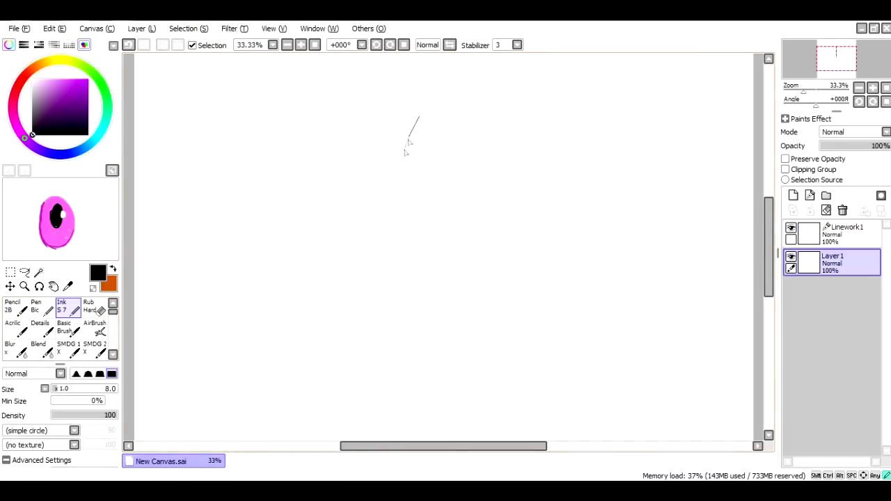
Sketch a head with an eye and ear on Layer1 using the Ink brush, and lower the layer's opacity to 28%
mouse_move(408, 141)
left_mouse_down()
mouse_move(411, 247)
mouse_move(553, 160)
mouse_move(413, 161)
left_mouse_up()
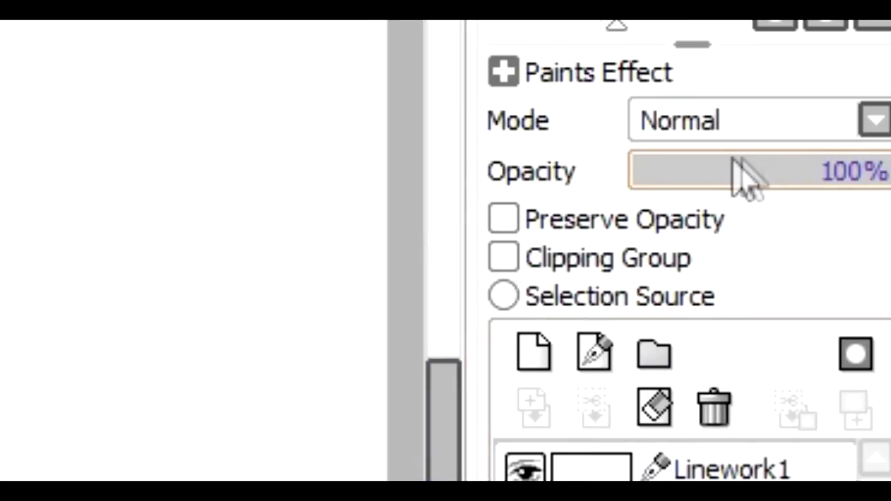
left_click_drag(734, 170, 688, 170)
left_click_drag(838, 152, 839, 152)
Trace the head outline, eyebrow and eye on Linework1 with the Curve tool at size 4.2, and hide Layer1
left_click(843, 234)
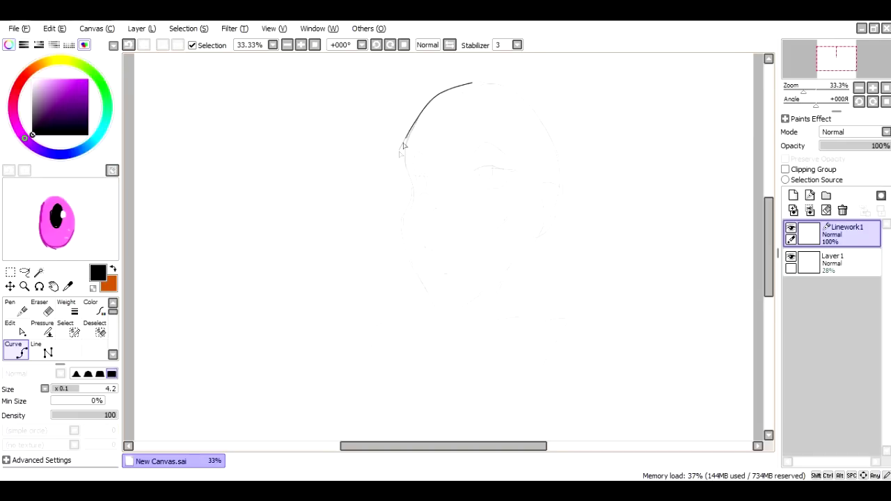
left_click(413, 191)
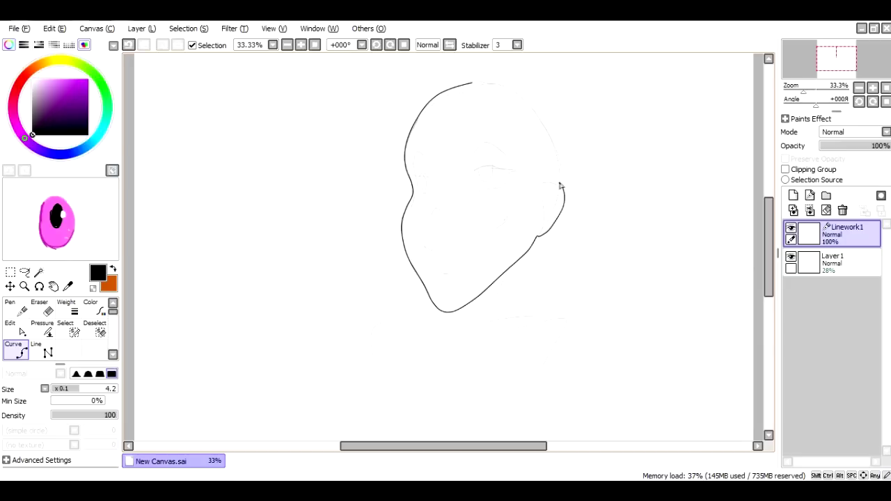
left_click(475, 176)
left_click(492, 172)
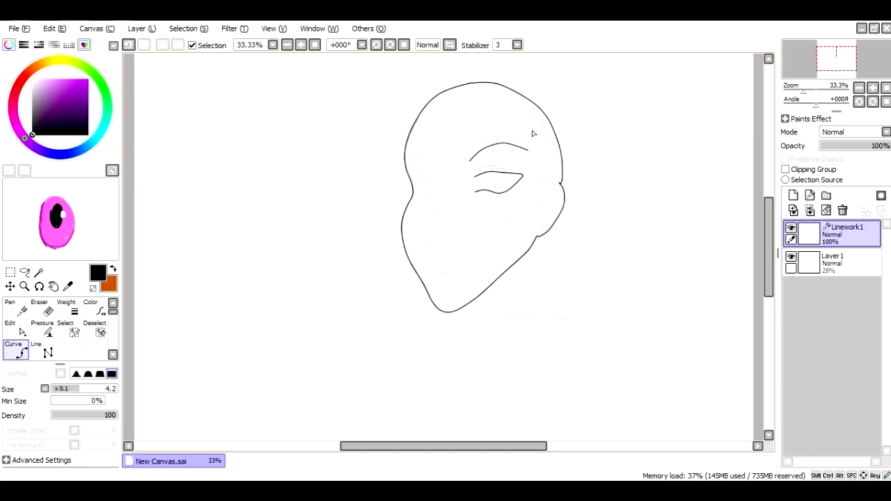
left_click(790, 257)
Taper the eyebrow with the Pressure tool, thickening its inner control points and thinning the outer tip to nothing
left_click(873, 88)
left_click(873, 87)
left_click_drag(841, 58, 838, 54)
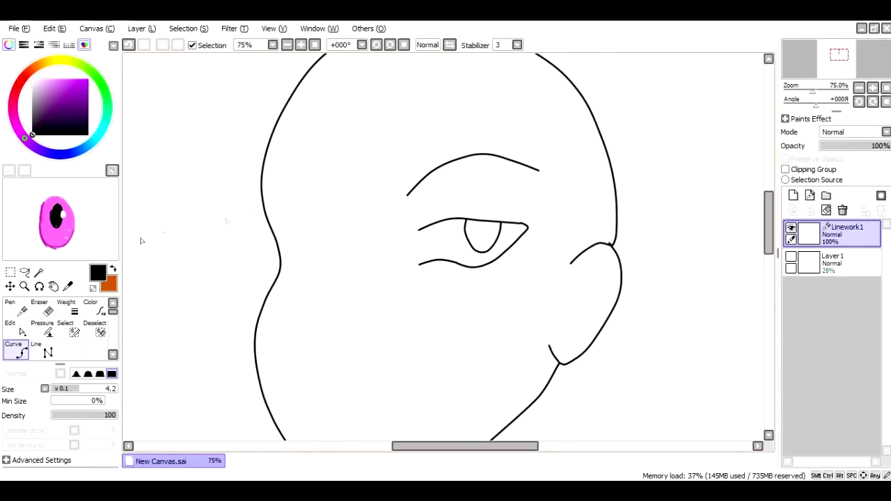
left_click(43, 334)
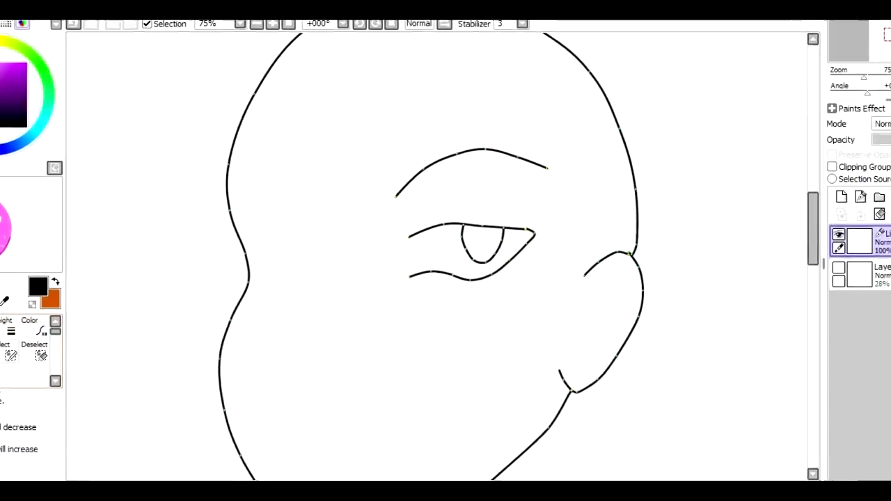
left_click_drag(397, 195, 397, 170)
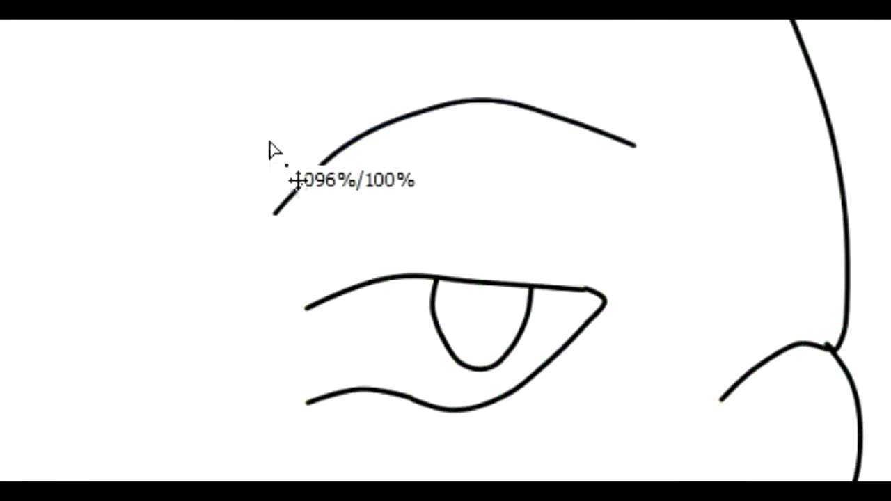
mouse_move(274, 151)
left_mouse_down()
mouse_move(348, 308)
mouse_move(394, 494)
left_mouse_up()
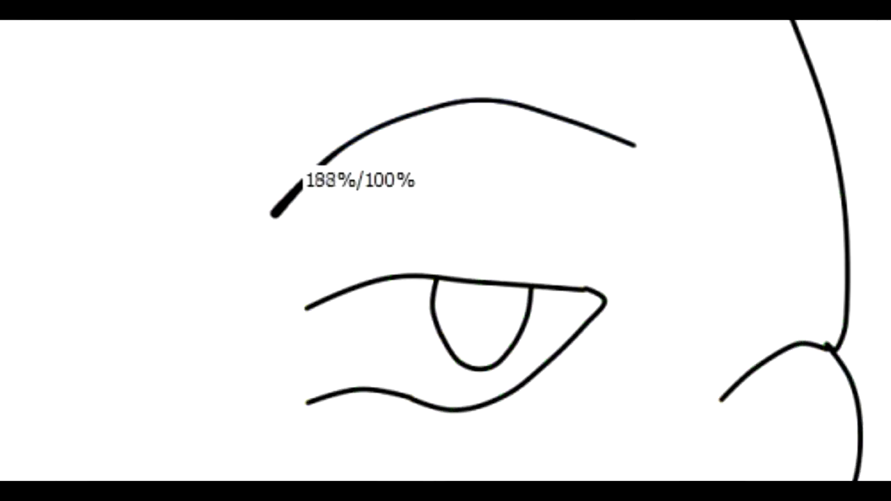
mouse_move(341, 145)
left_mouse_down()
mouse_move(374, 245)
mouse_move(386, 327)
mouse_move(445, 417)
left_mouse_up()
left_click_drag(419, 110, 460, 397)
left_click_drag(487, 102, 513, 278)
left_click_drag(634, 151, 666, 4)
left_click_drag(692, 32, 376, 219)
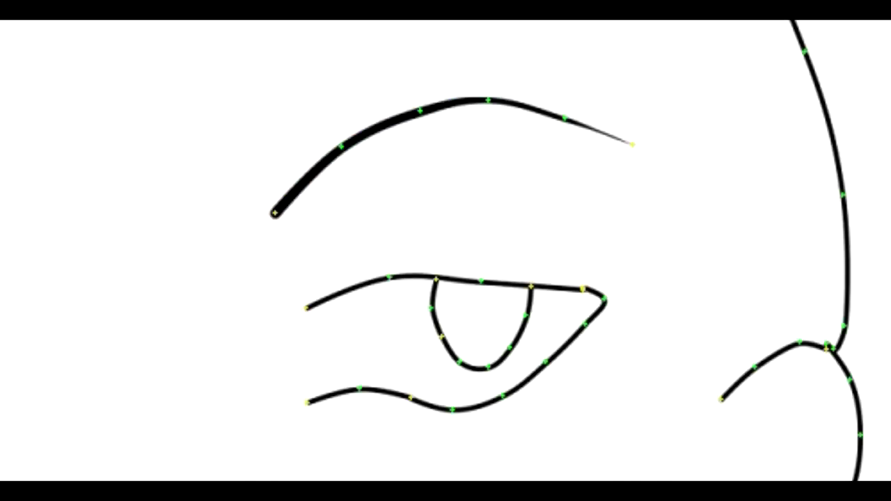
key("Escape")
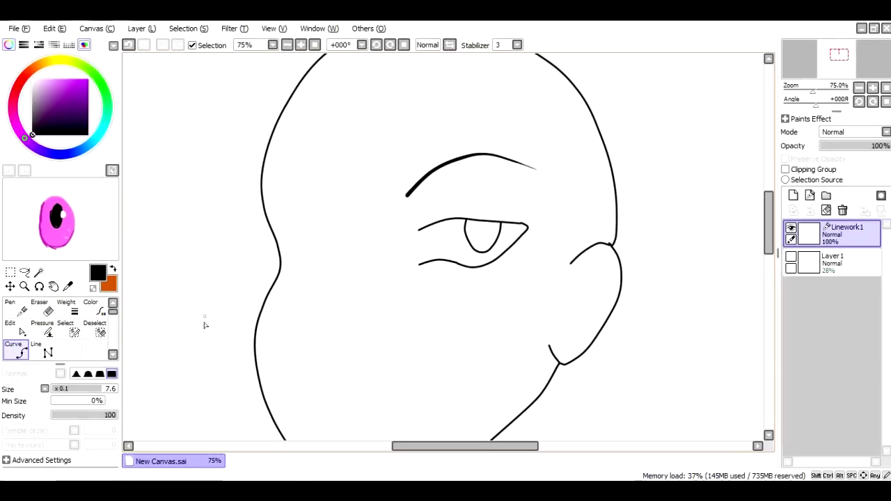
Set the Curve size to 340 with the x5.0 multiplier and draw a thick vertical stroke beside the ear
left_click(44, 389)
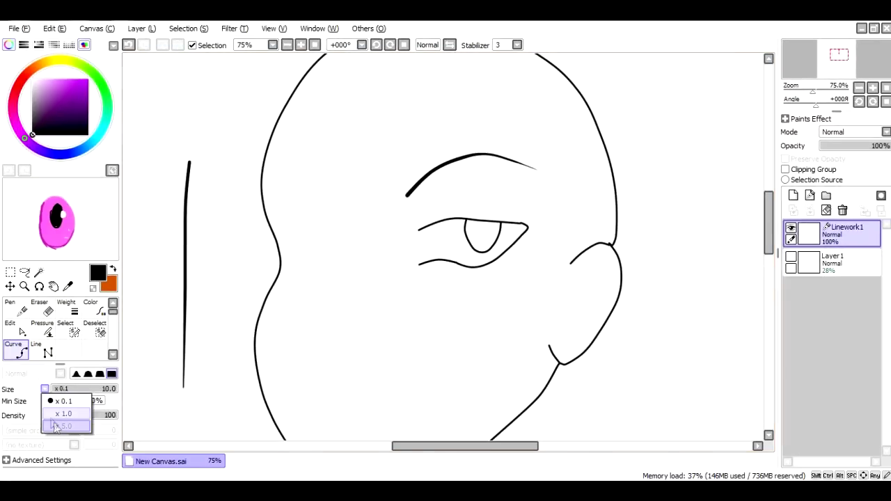
left_click(56, 426)
left_click_drag(55, 388, 98, 388)
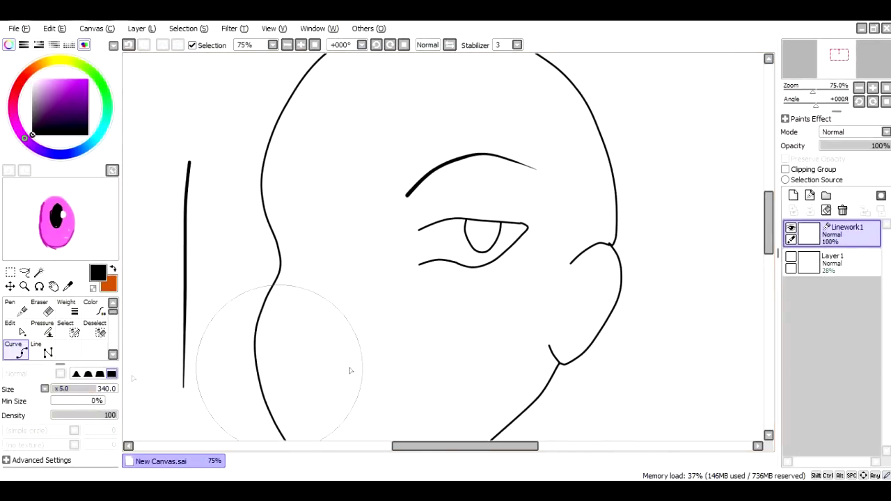
mouse_move(656, 381)
left_mouse_down()
mouse_move(656, 109)
mouse_move(648, 109)
left_mouse_up()
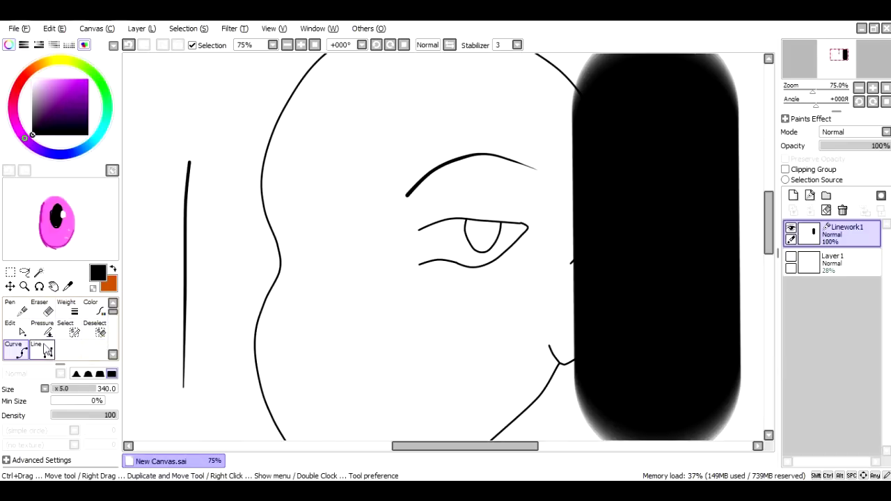
Reduce the pressure at both end points of the thick vertical stroke to make it a slim line
left_click(64, 331)
left_click(49, 331)
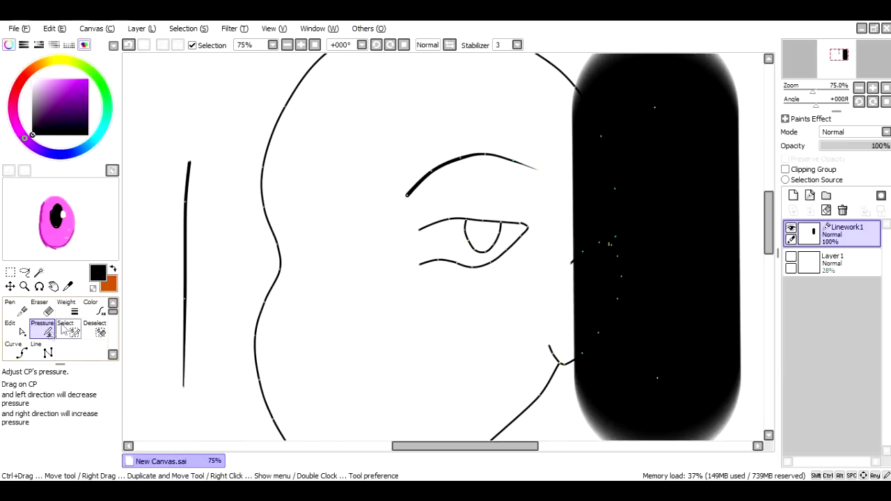
mouse_move(658, 380)
left_mouse_down()
mouse_move(583, 376)
mouse_move(633, 384)
mouse_move(737, 375)
mouse_move(579, 376)
mouse_move(601, 388)
mouse_move(597, 378)
left_mouse_up()
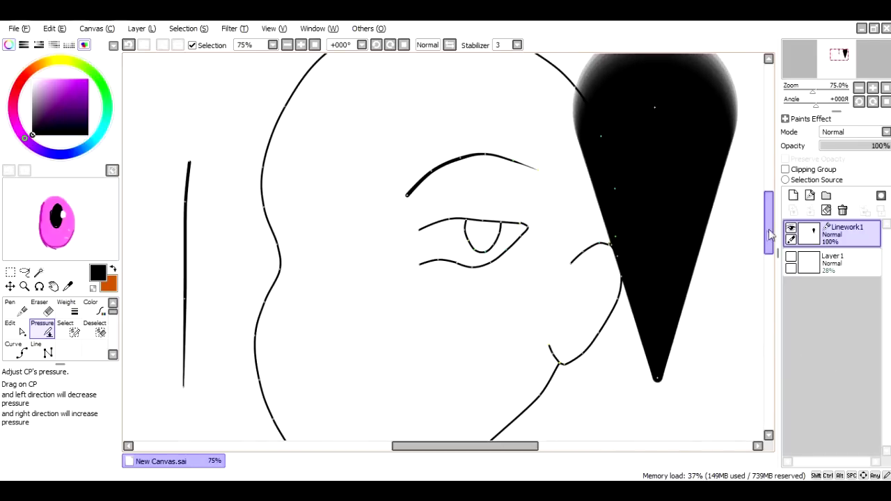
left_click_drag(770, 237, 769, 223)
mouse_move(657, 196)
left_mouse_down()
mouse_move(676, 199)
mouse_move(597, 212)
mouse_move(602, 221)
mouse_move(630, 214)
left_mouse_up()
mouse_move(769, 204)
left_mouse_down()
mouse_move(769, 231)
mouse_move(769, 216)
left_mouse_up()
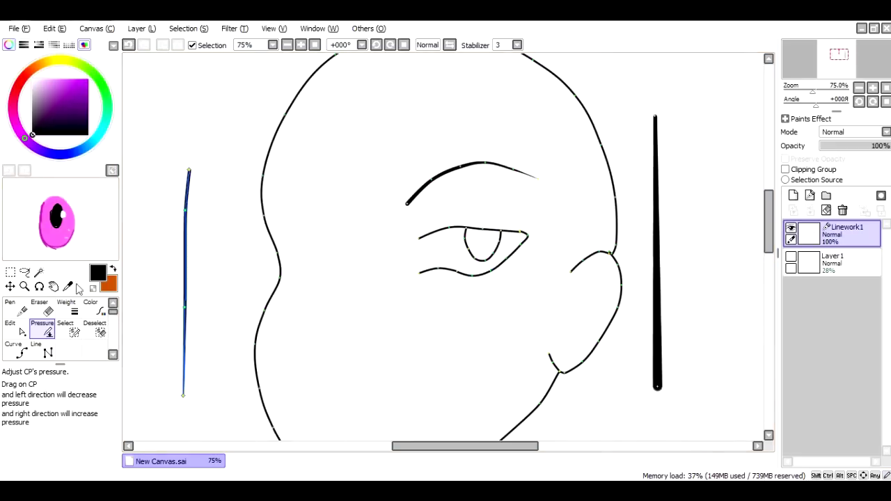
Bend the vertical stroke beside the ear into a wavy tail with a spiral loop by moving its curve points
left_click(10, 325)
mouse_move(660, 306)
left_mouse_down()
mouse_move(696, 311)
mouse_move(530, 280)
mouse_move(644, 268)
mouse_move(678, 234)
mouse_move(659, 352)
mouse_move(643, 348)
mouse_move(673, 312)
left_mouse_up()
left_click_drag(670, 273, 636, 272)
left_click_drag(640, 238, 673, 238)
left_click_drag(666, 185, 628, 184)
mouse_move(657, 120)
left_mouse_down()
mouse_move(699, 133)
mouse_move(713, 122)
left_mouse_up()
mouse_move(730, 177)
left_mouse_down()
mouse_move(654, 198)
mouse_move(672, 139)
mouse_move(656, 130)
mouse_move(667, 127)
mouse_move(685, 195)
mouse_move(706, 137)
left_mouse_up()
mouse_move(687, 128)
left_mouse_down()
mouse_move(657, 136)
mouse_move(661, 144)
left_mouse_up()
Vary the pressure at the spiral loop's control points for thick and thin areas, tapering its inner end
left_click(42, 329)
left_click_drag(714, 165, 720, 164)
left_click_drag(705, 137, 713, 140)
left_click_drag(685, 125, 692, 129)
left_click_drag(682, 194, 675, 188)
left_click_drag(702, 187, 687, 210)
left_click_drag(729, 173, 733, 176)
left_click_drag(714, 119, 676, 109)
mouse_move(728, 173)
left_mouse_down()
mouse_move(679, 211)
mouse_move(646, 169)
left_mouse_up()
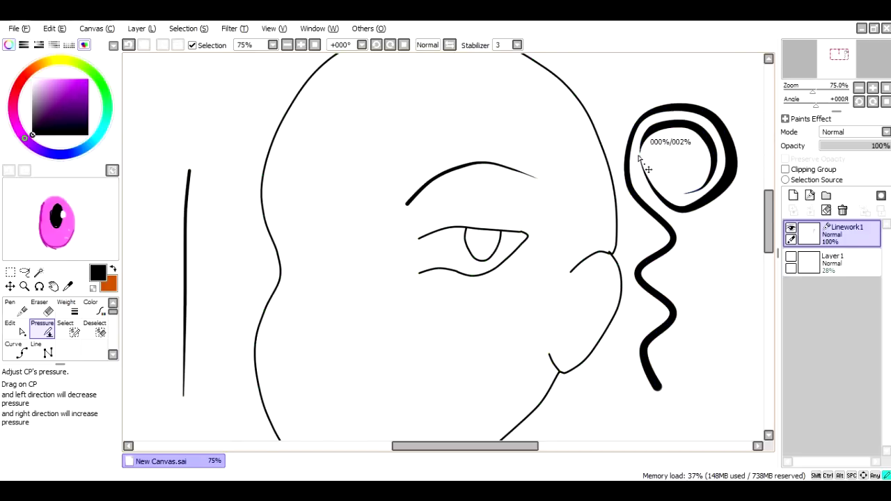
Adjust the pressure along the wavy tail, thickening its bends and tapering the lower end to a point
left_click_drag(674, 239, 677, 239)
left_click_drag(637, 274, 635, 272)
left_click_drag(656, 386, 652, 389)
left_click_drag(672, 312, 676, 314)
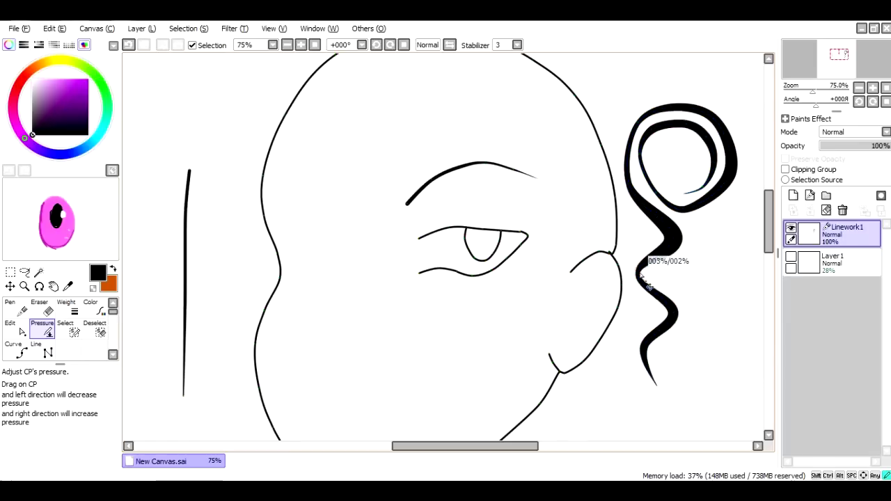
Move the spiral loop's control points outward on the side facing the head, and adjust the pressure at the eye's outer corner
left_click_drag(630, 185, 636, 120)
left_click_drag(639, 154, 656, 195)
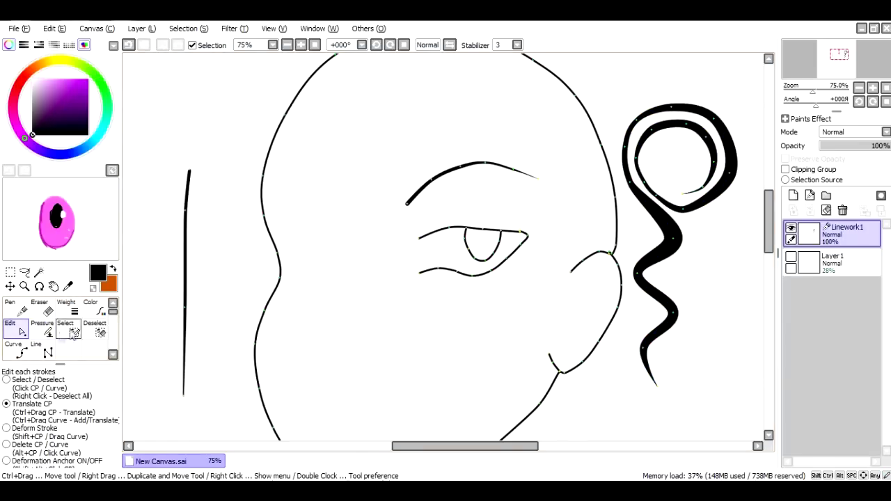
left_click(43, 328)
left_click_drag(536, 240, 603, 232)
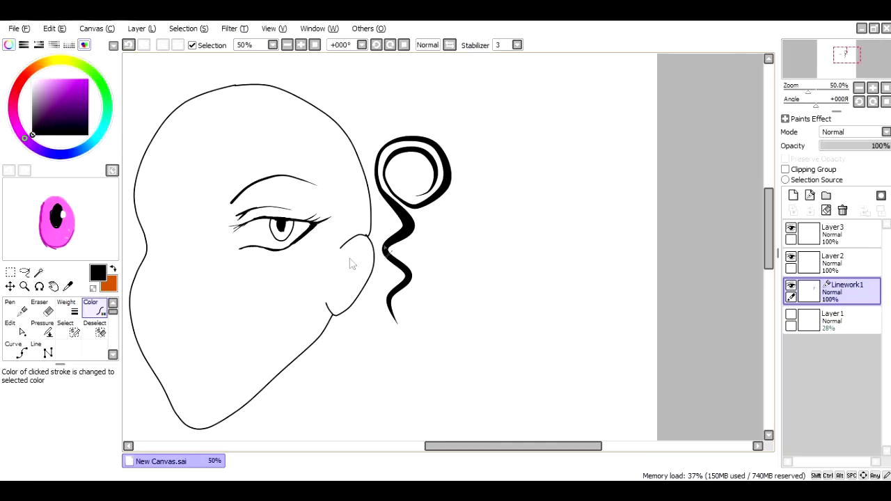
Recolor the spiral stroke with the linework Color tool, going through purple and green to a dark navy
left_click(411, 229)
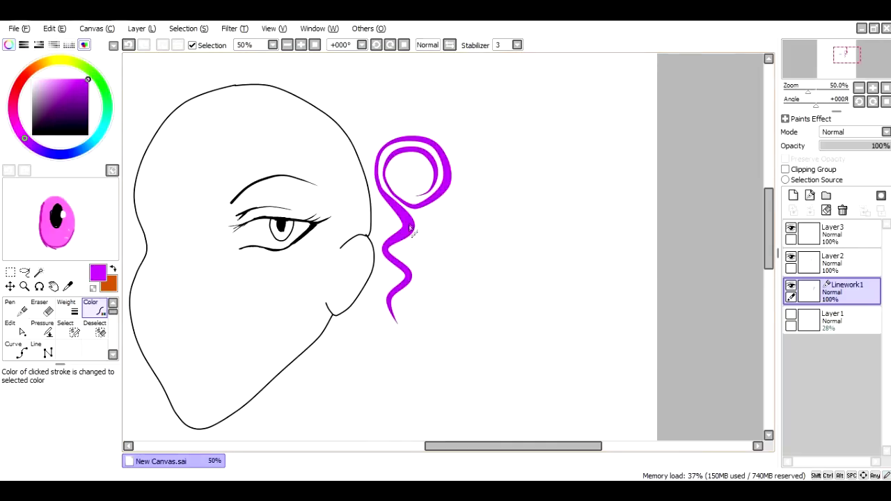
left_click(105, 96)
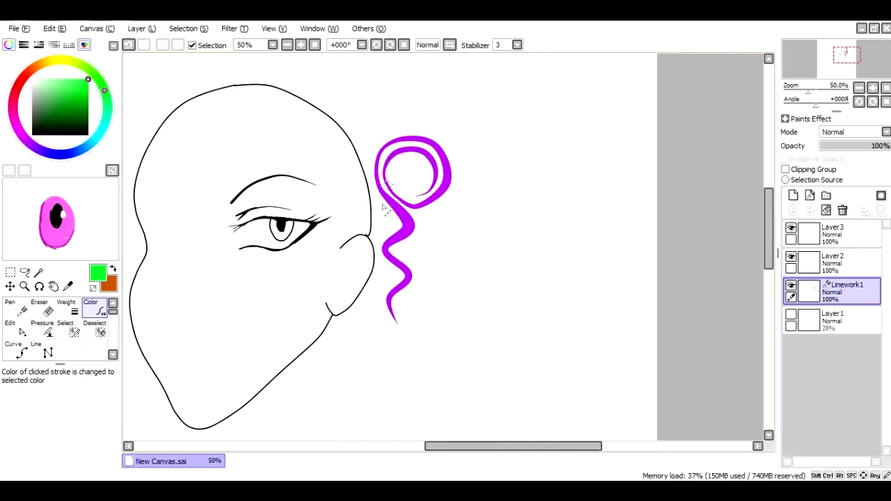
left_click(404, 232)
left_click(89, 108)
left_click(410, 227)
left_click(31, 145)
left_click(402, 230)
left_click(88, 122)
left_click(401, 227)
Recolor the eyebrow violet and the head and ear outlines yellow
left_click(87, 79)
left_click(249, 189)
left_click(371, 244)
left_click(48, 61)
left_click(374, 244)
left_click(337, 318)
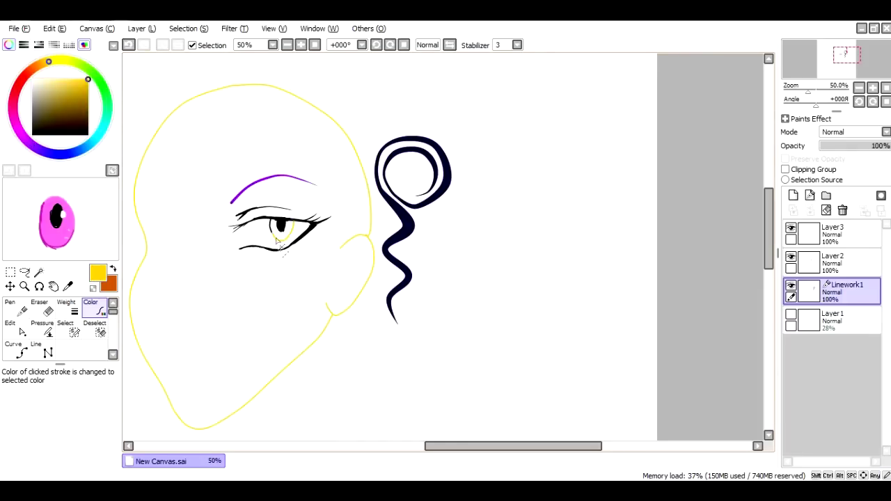
Select the inside of the head with the Magic Wand from Linework1, and add a new layer directly above Layer1
scroll(282, 285, "down", 1)
scroll(288, 310, "up", 1)
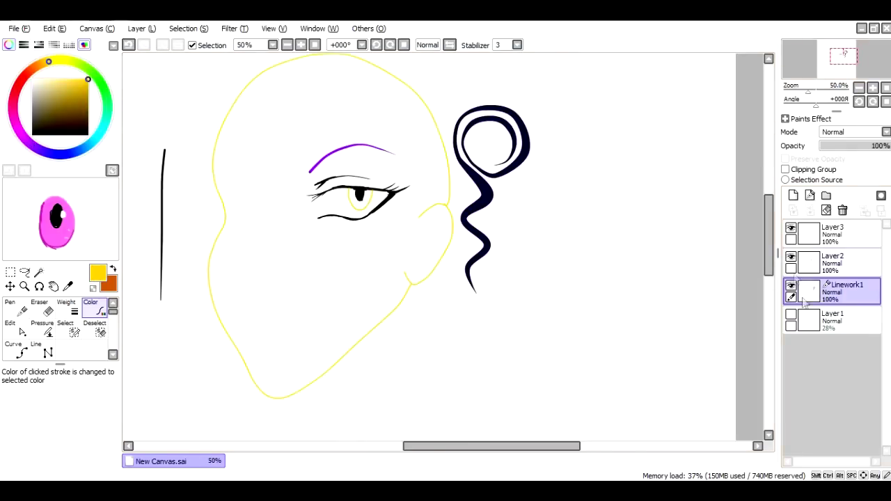
left_click(39, 273)
left_click(345, 305)
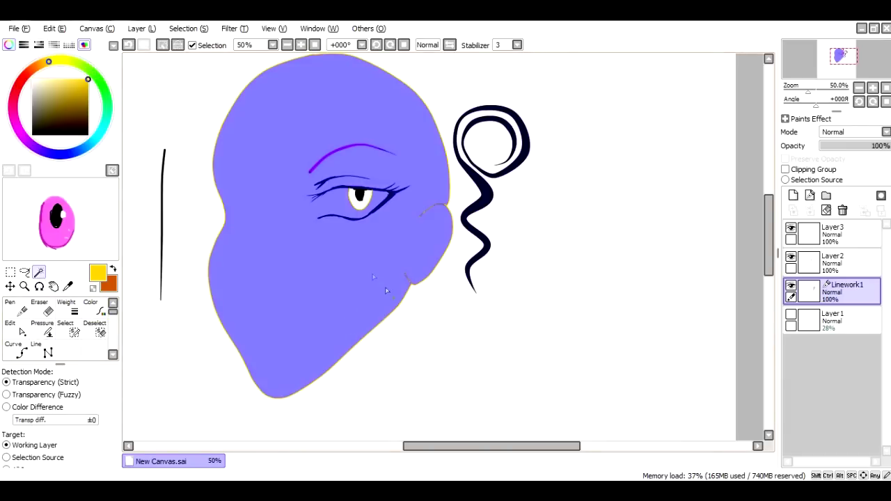
left_click(829, 322)
left_click(793, 196)
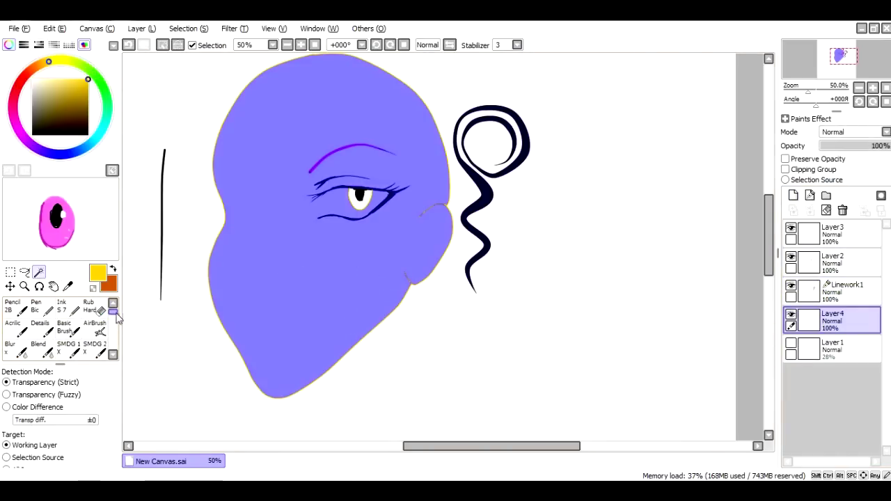
Fill the selected head area with light yellow using the Bucket on Layer4, and clear the selection
scroll(112, 319, "down", 2)
left_click(70, 336)
left_click(89, 105)
key("ctrl+d")
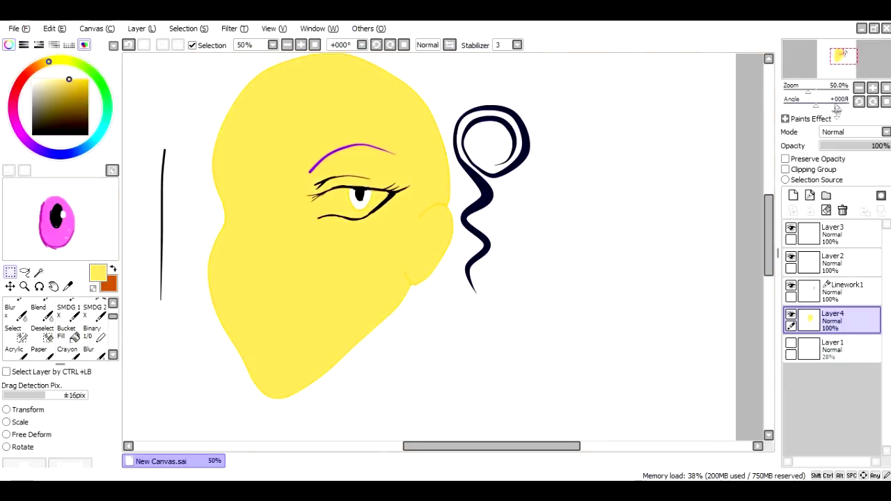
Erase the yellow fill inside the white of the eye
key("e")
left_click_drag(326, 202, 342, 203)
scroll(344, 203, "down", 1)
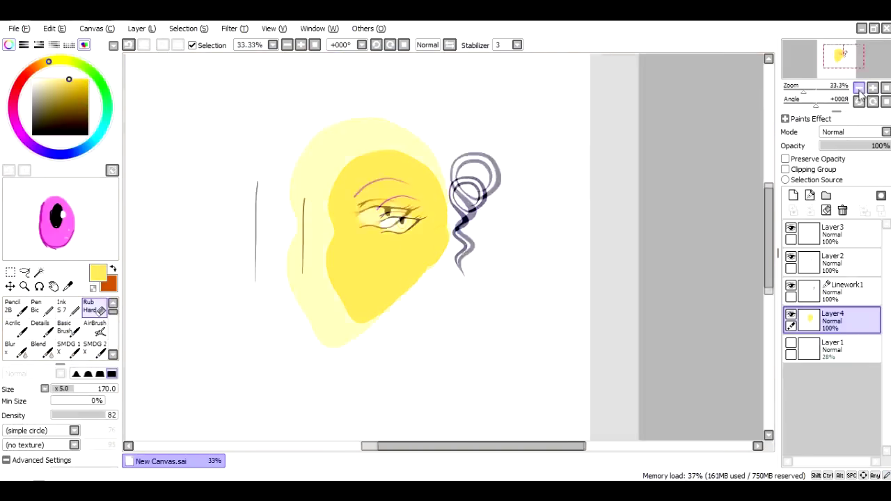
Add a linework layer above all other layers, and set the Curve tool to black with size 180
left_click(809, 195)
left_click(32, 134)
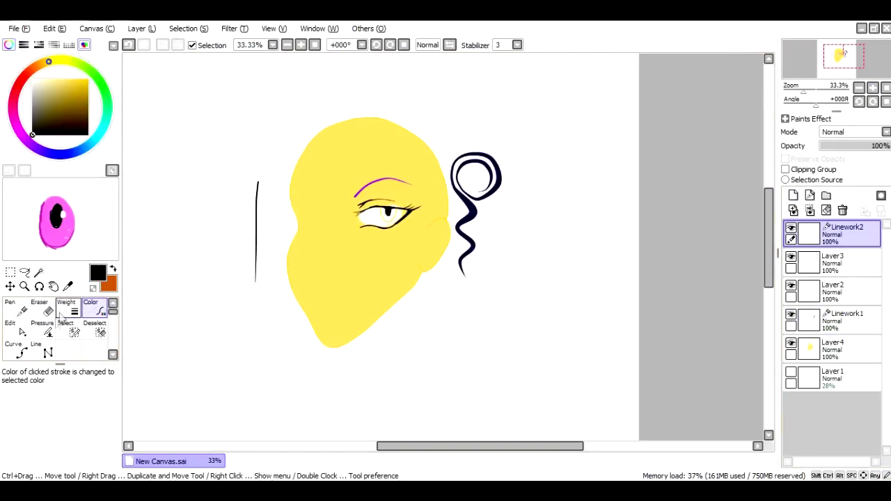
left_click(16, 348)
left_click_drag(105, 390, 96, 391)
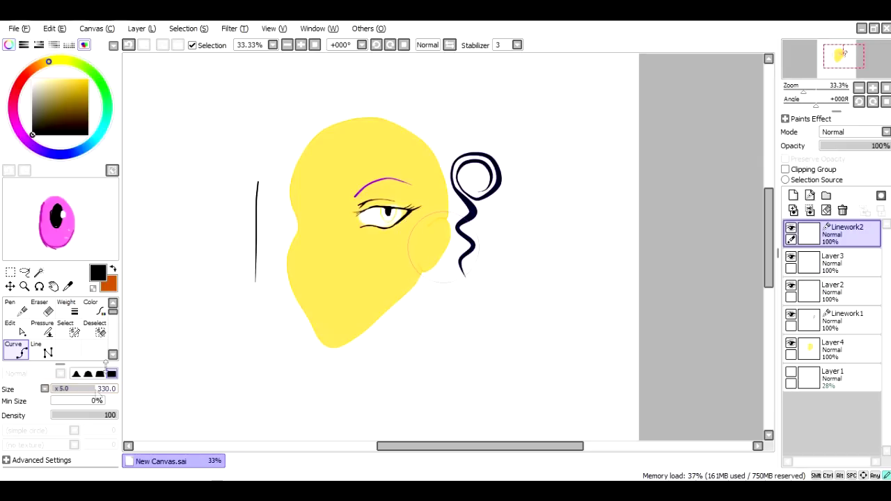
Draw three thick black curves as hair strands from the crown down over the forehead and face
left_click(336, 124)
left_click(281, 177)
left_click(296, 233)
double_click(256, 287)
left_click(356, 126)
left_click(338, 171)
left_click(368, 226)
double_click(329, 269)
left_click(322, 149)
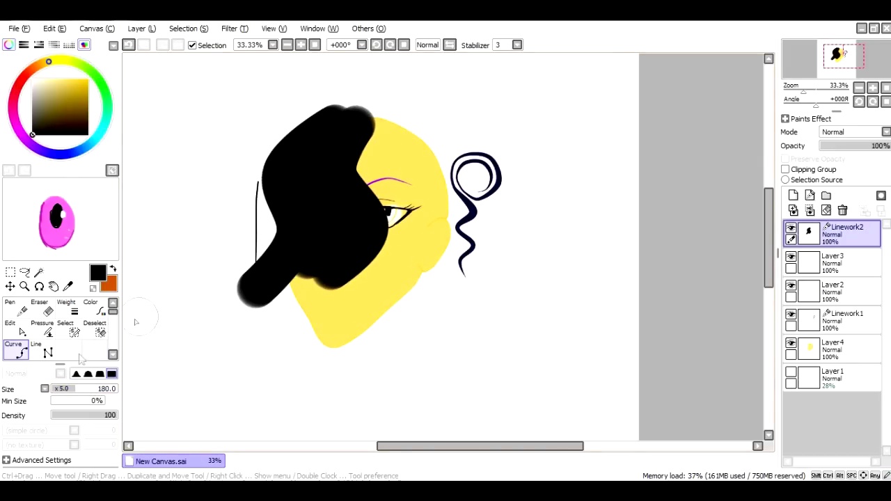
Lower the pressure at the end points of the three hair strands to taper them into sharp tips
left_click(40, 329)
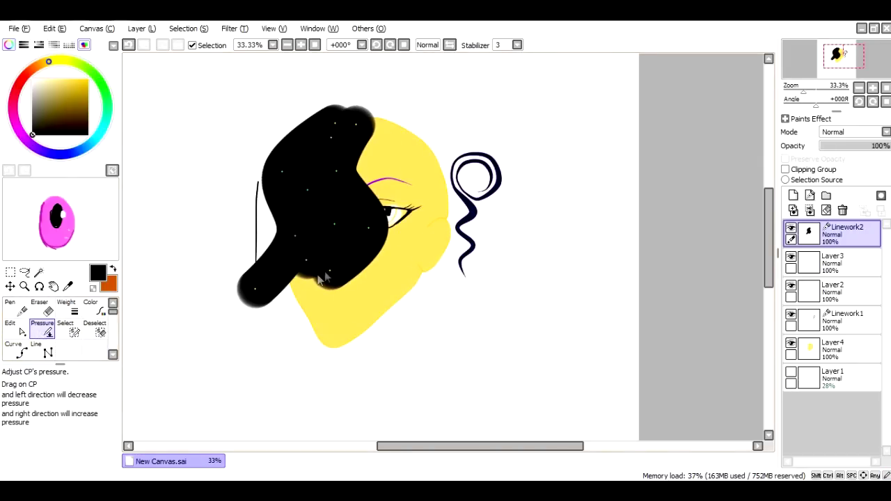
left_click_drag(330, 271, 287, 270)
left_click_drag(255, 288, 219, 288)
left_click_drag(308, 261, 274, 258)
Increase the pressure at the crown and outer hair points, and reduce it at the middle points to separate the strands
left_click_drag(356, 125, 351, 128)
left_click_drag(356, 125, 383, 138)
left_click_drag(334, 123, 350, 137)
left_click_drag(275, 193, 282, 194)
left_click_drag(336, 225, 320, 224)
left_click_drag(338, 180, 321, 179)
left_click_drag(368, 227, 351, 227)
left_click_drag(297, 237, 280, 238)
left_click_drag(282, 172, 299, 182)
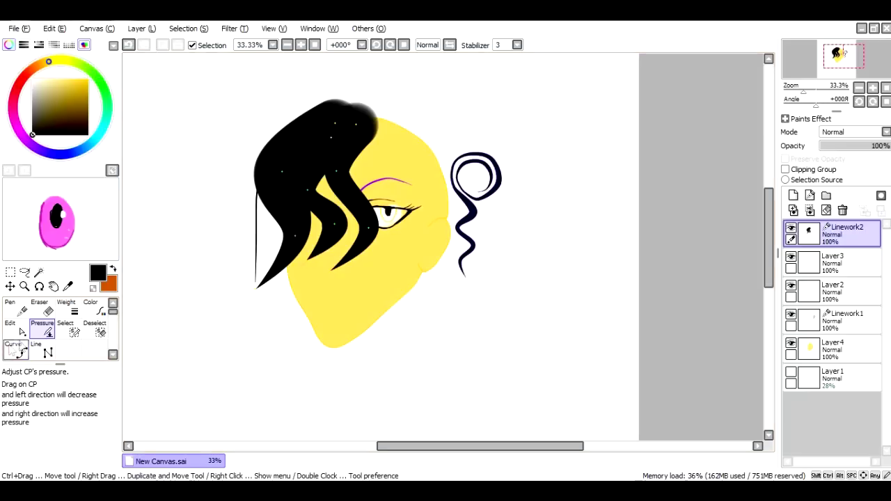
Reshape the lower parts of the three hair strands into long wavy curls by moving and adding control points
left_click(16, 329)
left_click_drag(308, 262, 303, 291)
left_click_drag(336, 225, 329, 223)
mouse_move(303, 268)
left_mouse_down()
mouse_move(316, 273)
mouse_move(313, 253)
left_mouse_up()
left_click_drag(324, 238, 334, 242)
left_click_drag(319, 204, 317, 178)
left_click_drag(331, 271, 334, 291)
mouse_move(348, 257)
left_mouse_down()
mouse_move(339, 261)
mouse_move(354, 253)
mouse_move(354, 224)
left_mouse_up()
mouse_move(258, 287)
left_mouse_down()
mouse_move(279, 305)
mouse_move(294, 304)
mouse_move(306, 223)
left_mouse_up()
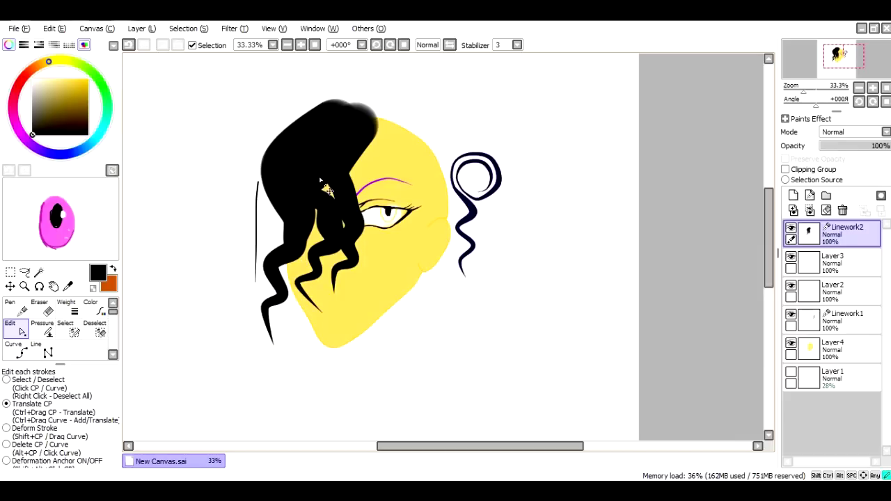
Add a regular layer above the hair linework and paint long wavy black strands along the hair's outer edge with the Details brush
left_click(792, 196)
left_click(67, 328)
left_click_drag(266, 191, 277, 238)
left_click(39, 327)
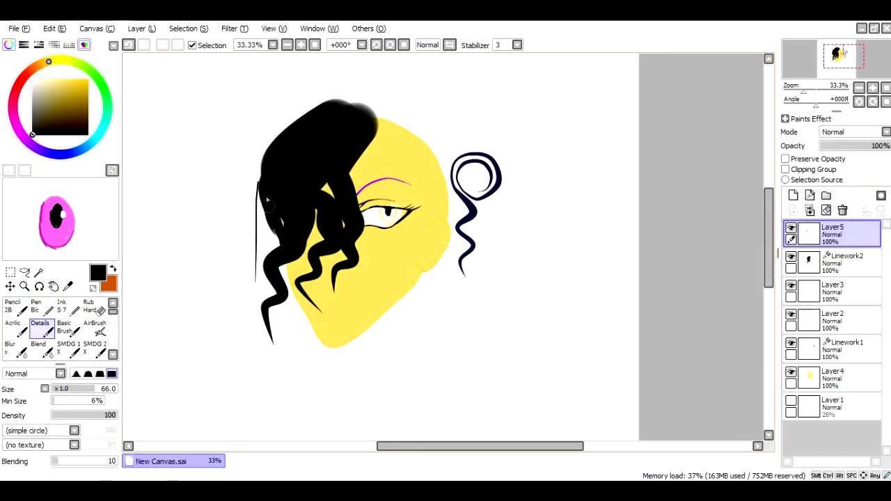
left_click_drag(267, 200, 269, 377)
Paint more long wavy black strands on the ear side, and fill in hair over the crown and back of the head
left_click_drag(382, 183, 400, 321)
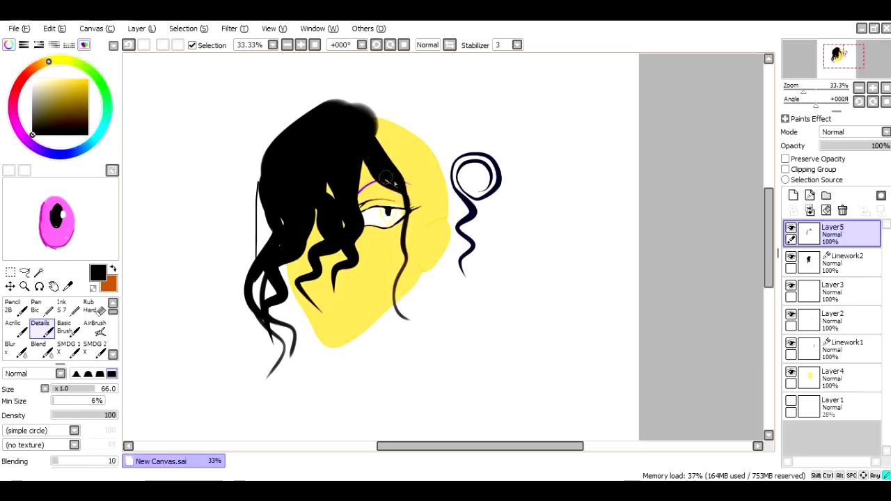
left_click_drag(407, 192, 397, 386)
left_click_drag(375, 132, 390, 167)
left_click_drag(369, 111, 393, 148)
Delete every layer above Layer1, and add a new linework layer on top of it
left_click(842, 211)
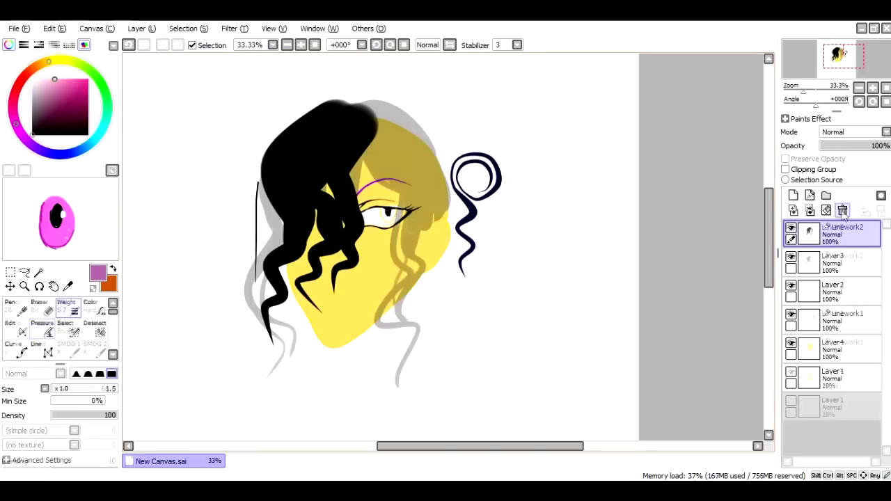
left_click(842, 210)
left_click(842, 211)
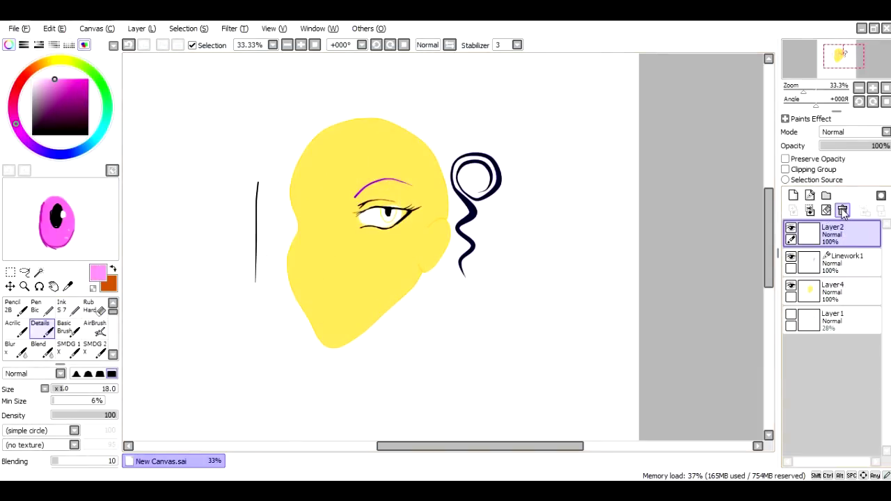
left_click(842, 210)
left_click(842, 211)
left_click(842, 210)
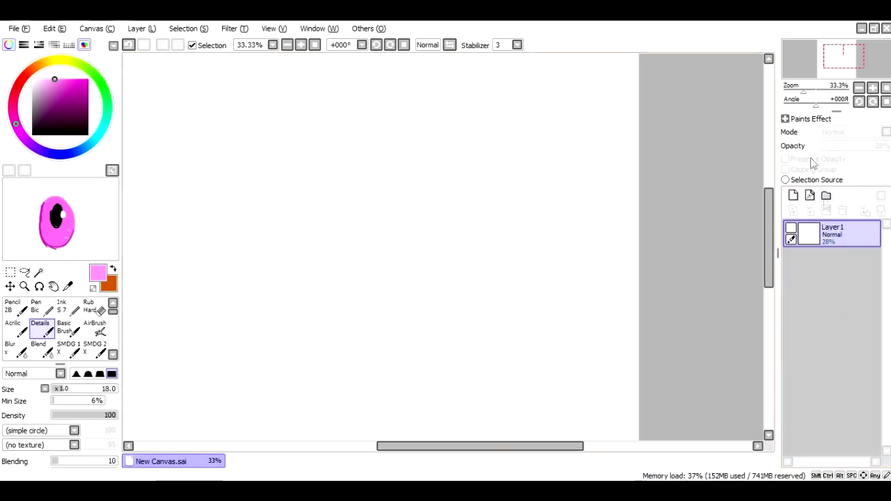
left_click(810, 195)
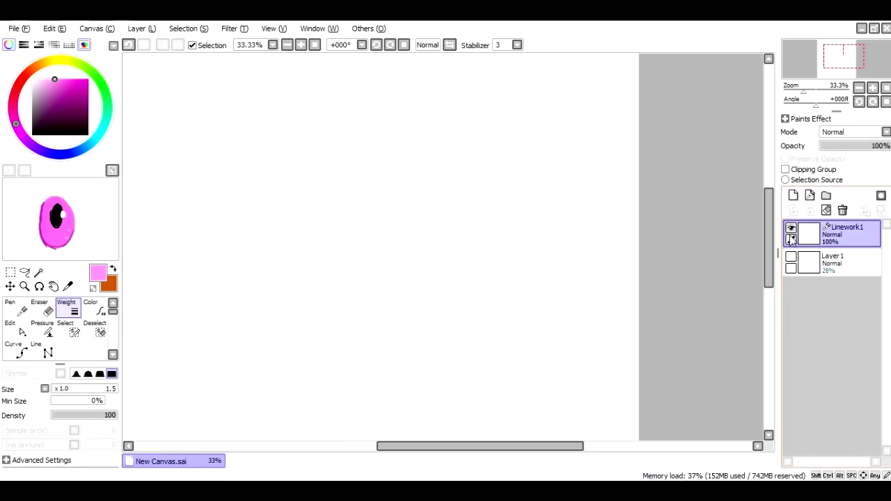